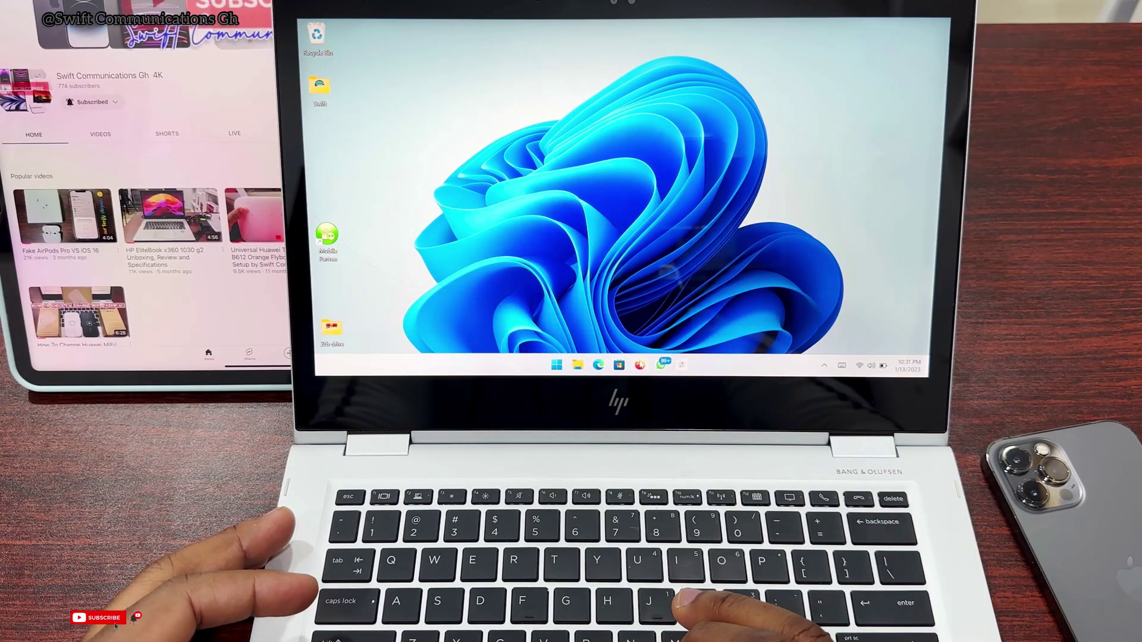
Search for 3UTOOLS in Firefox and reach the official 3u.com website.
click(641, 365)
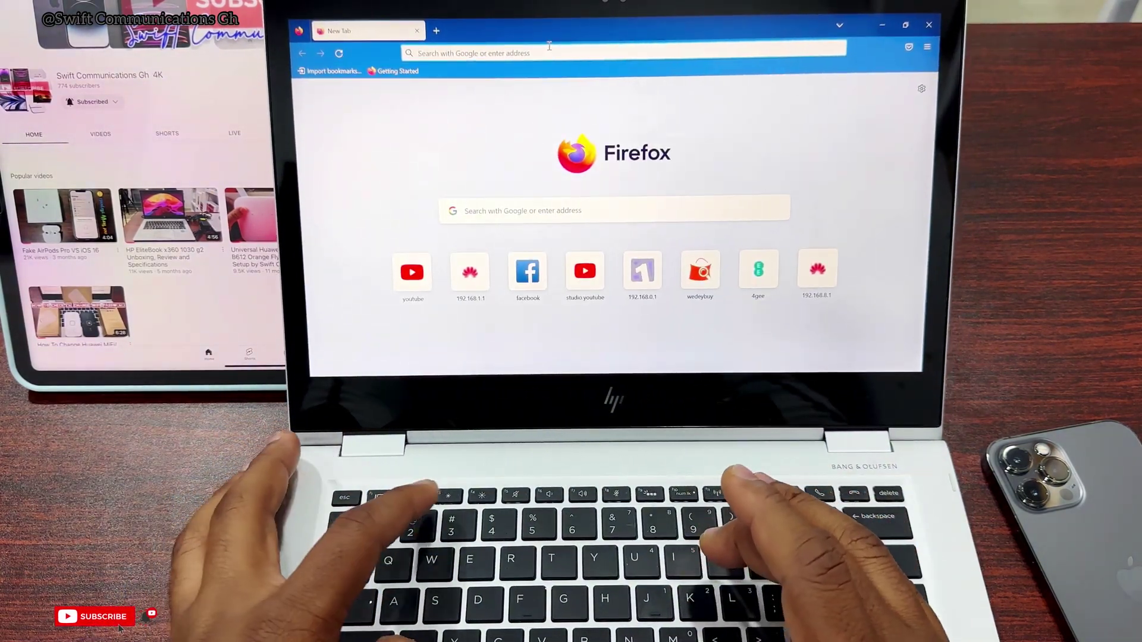
text(3UT)
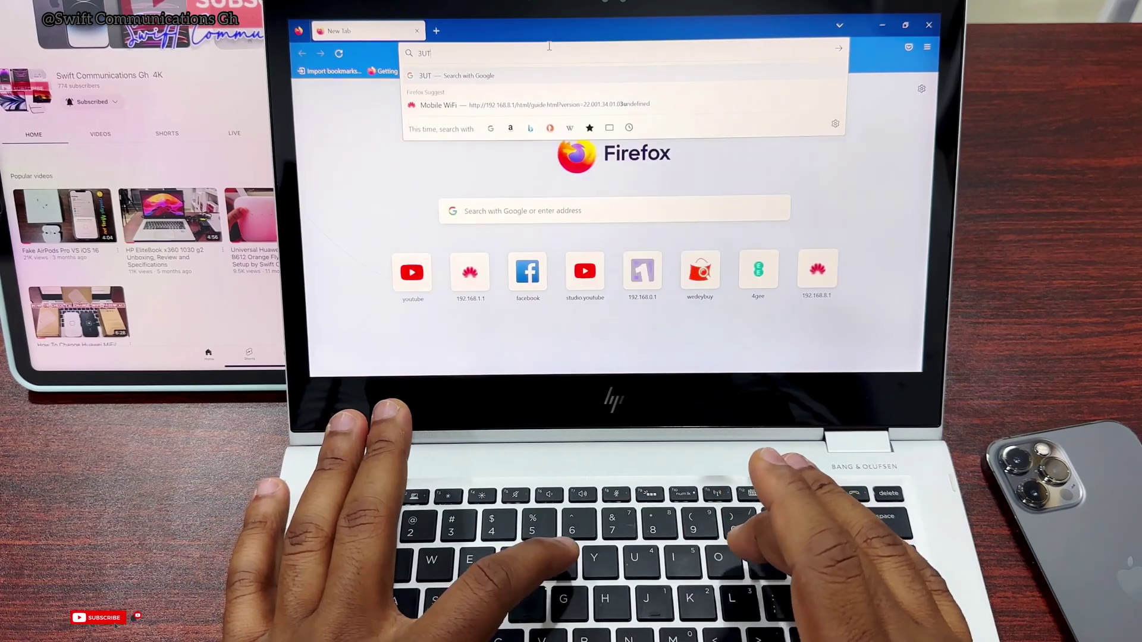
text(OOLS)
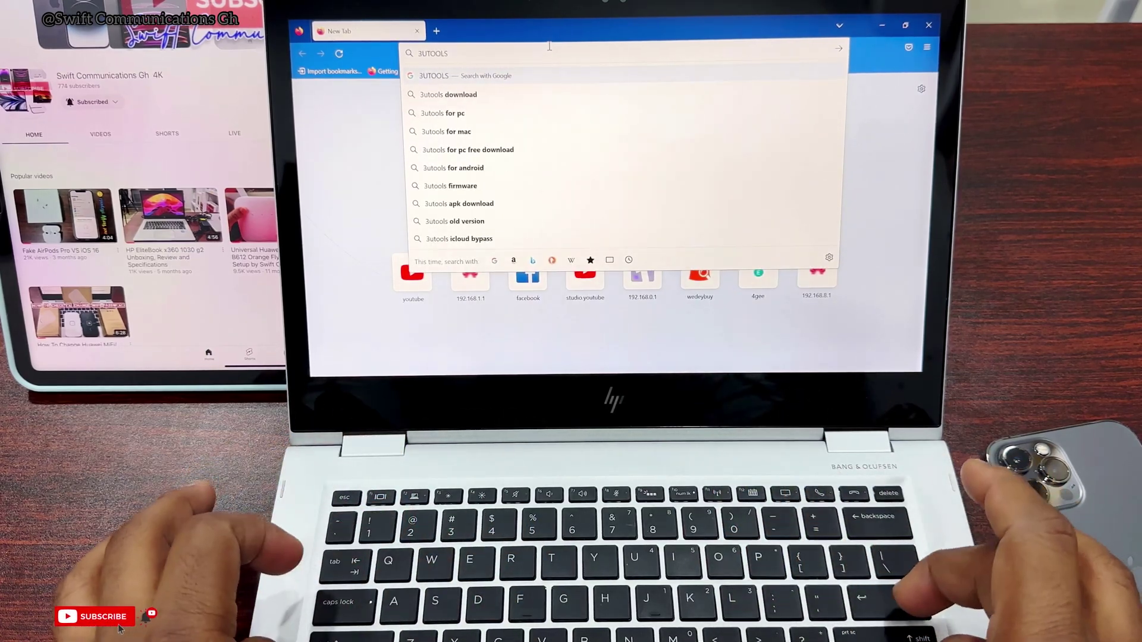
key(Return)
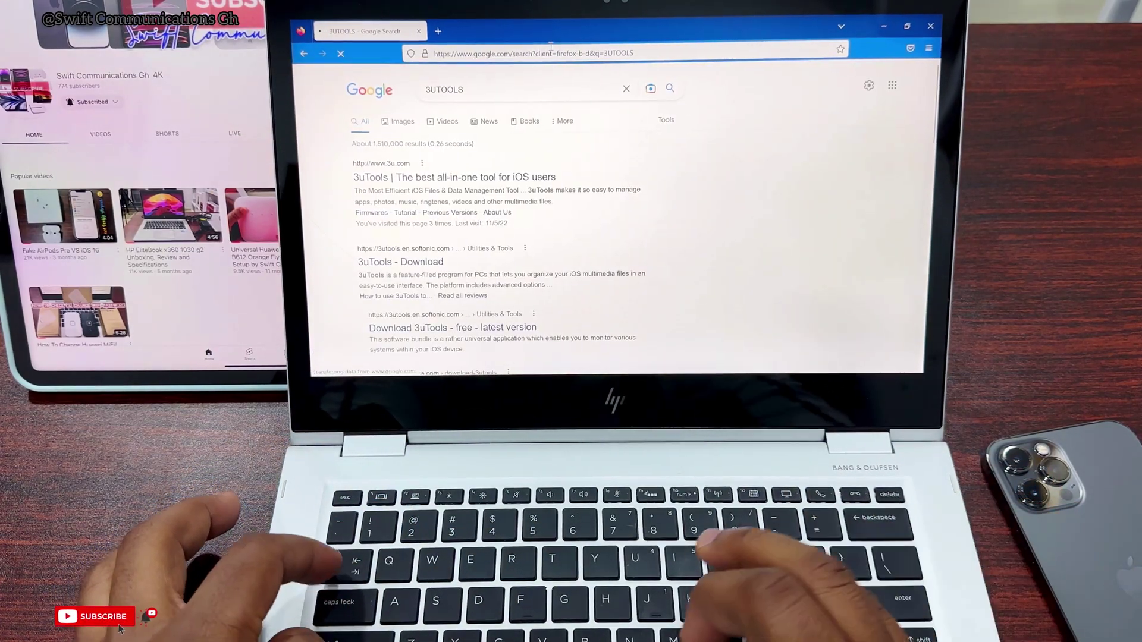
click(448, 177)
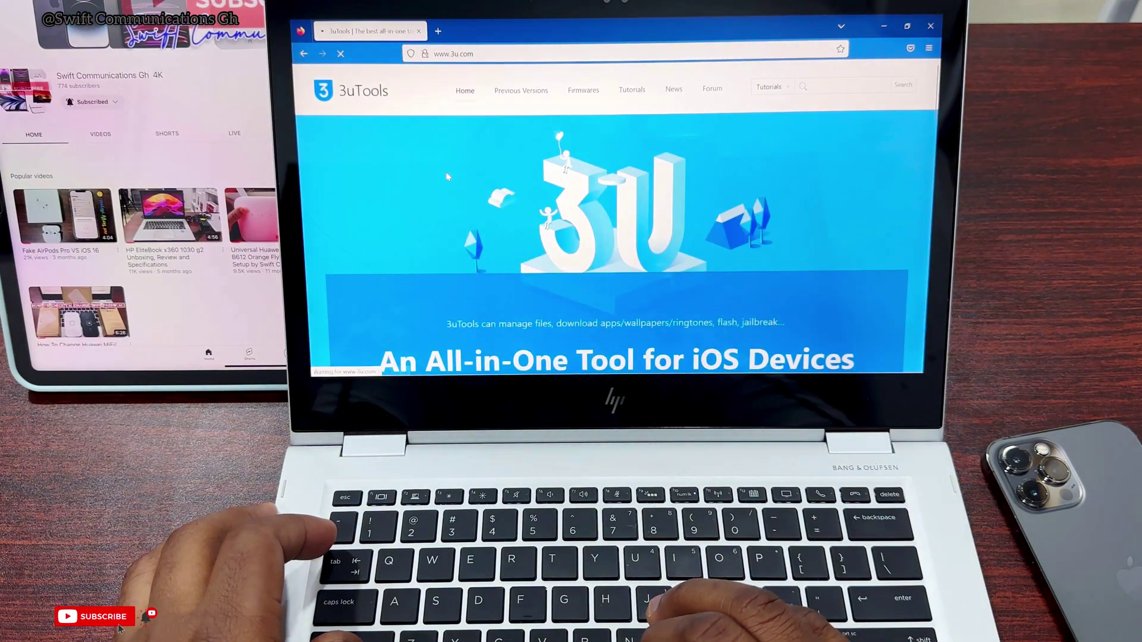
scroll(494, 233, down, 3)
scroll(495, 233, down, 2)
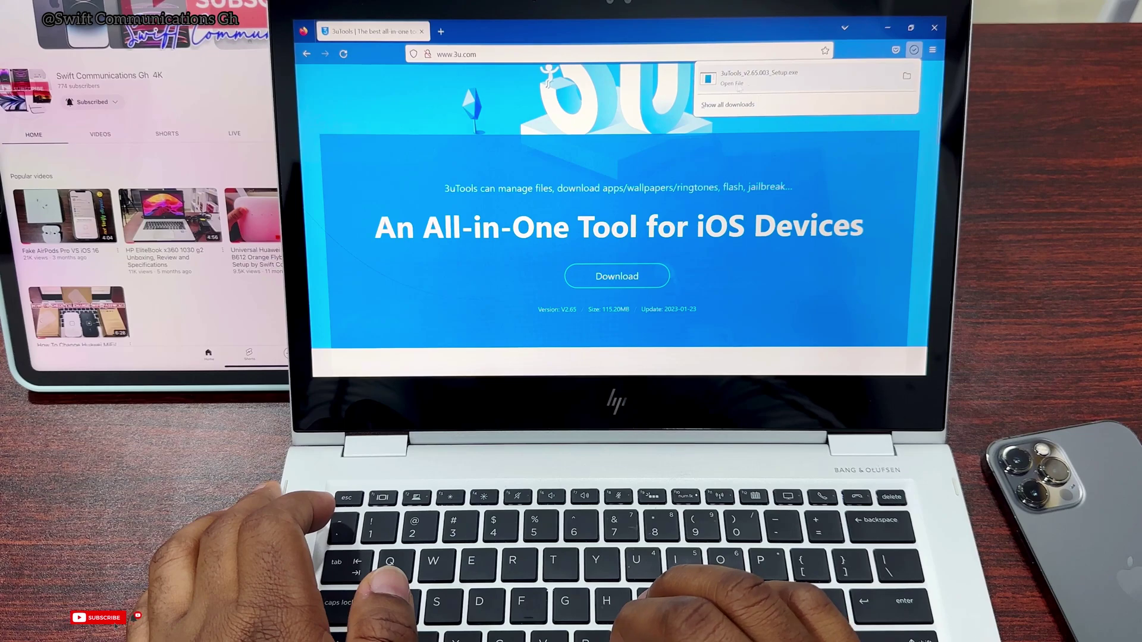
Run the downloaded 3uTools setup, allow the UAC prompt and start the installation.
click(712, 81)
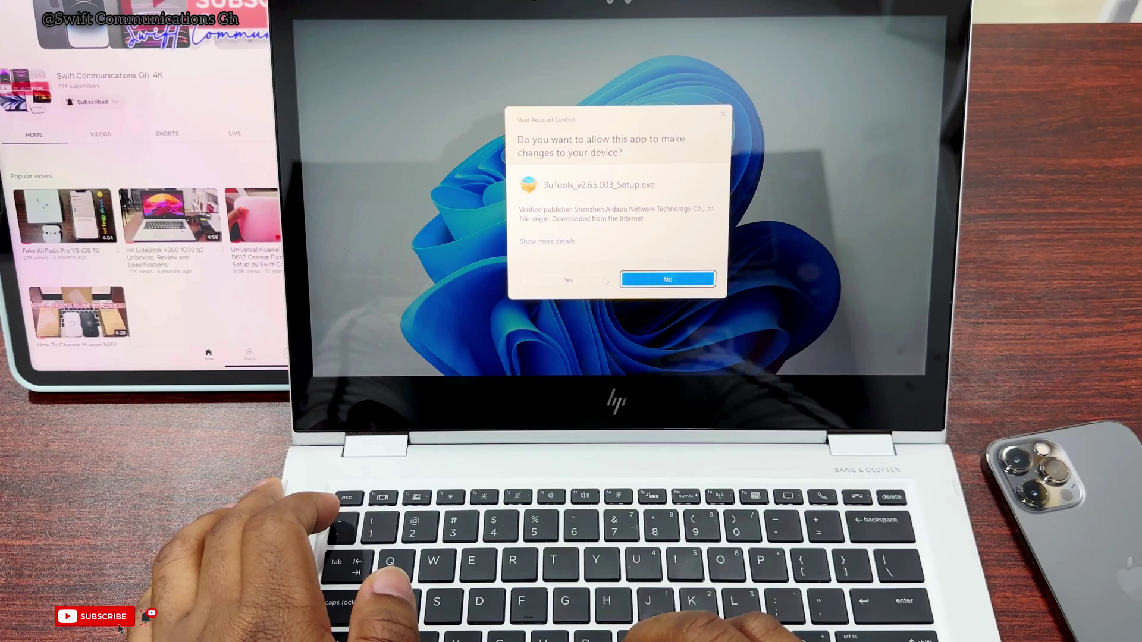
click(605, 282)
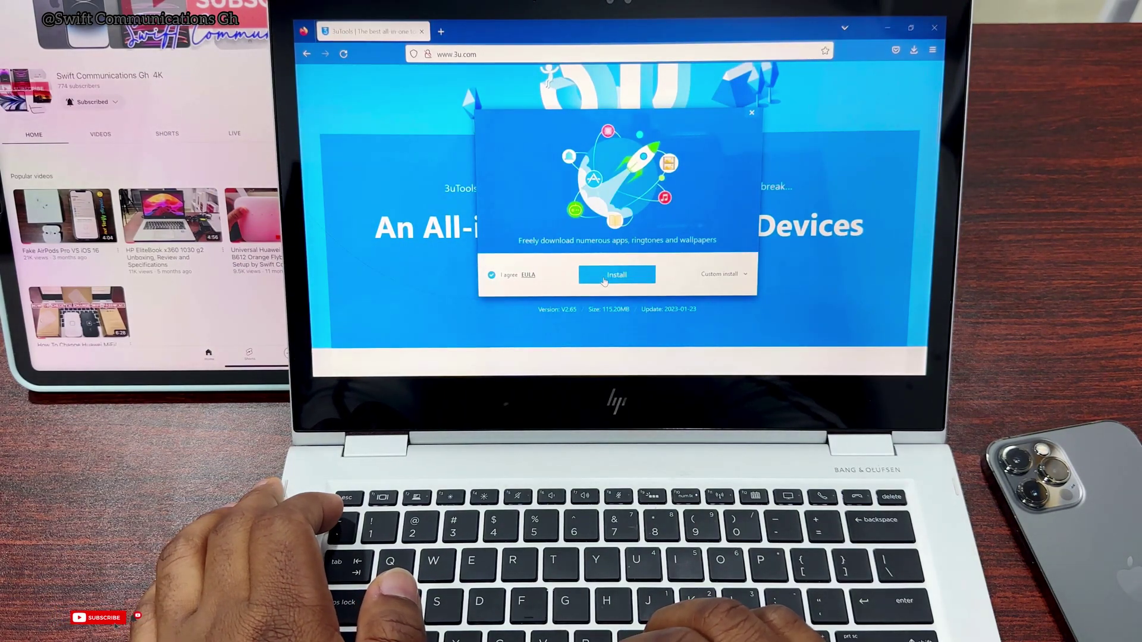
click(604, 282)
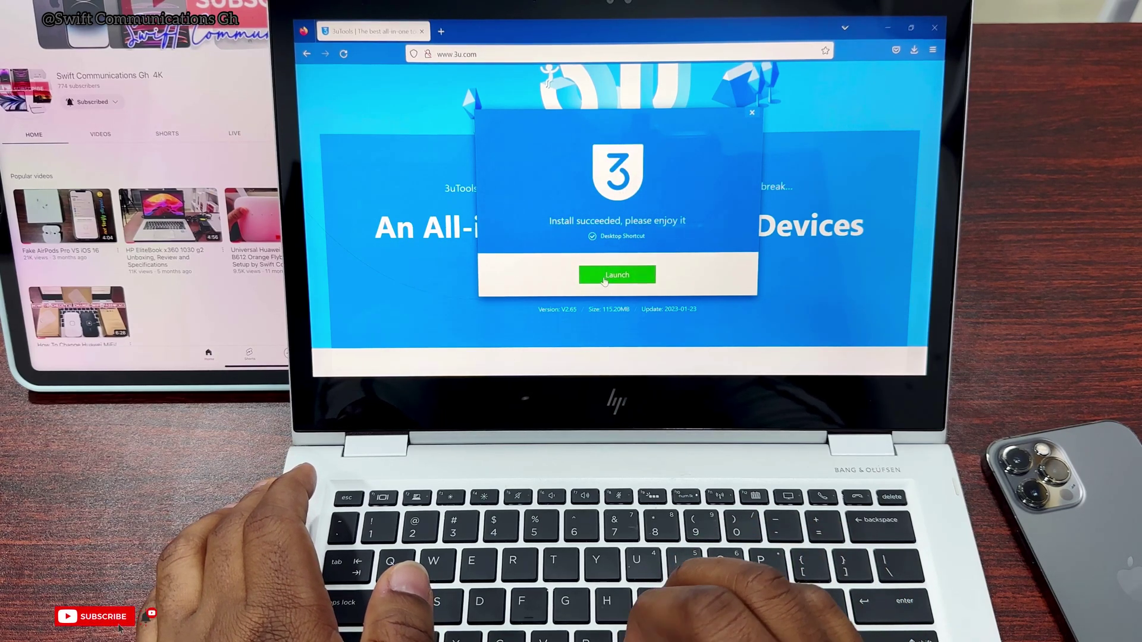
Launch 3uTools from the install-succeeded dialog.
click(605, 282)
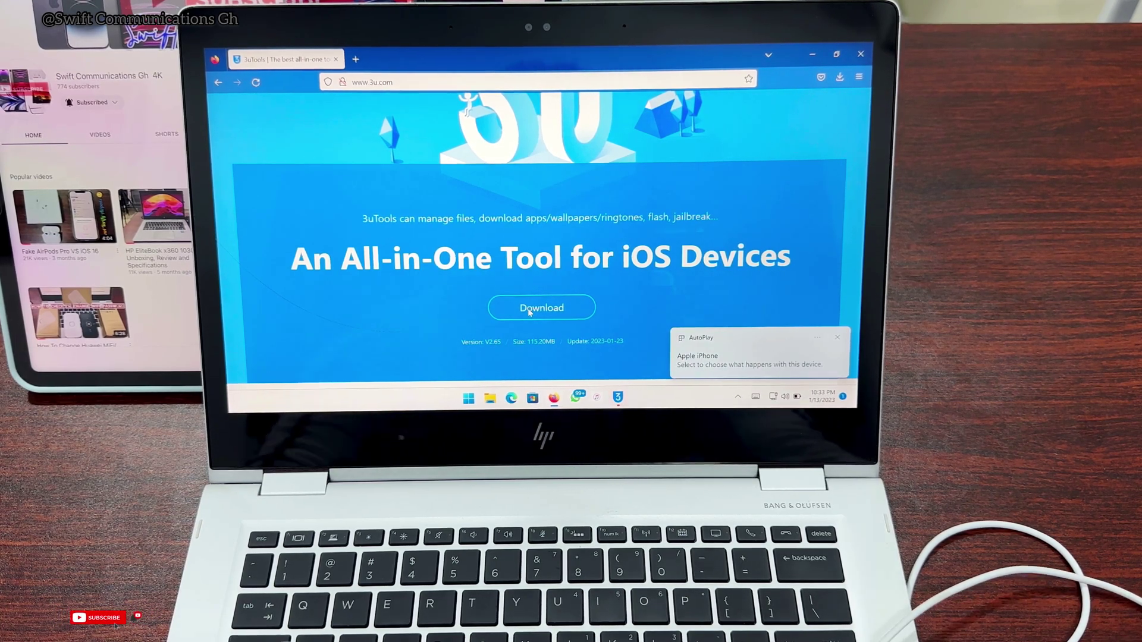
mouse_move(618, 397)
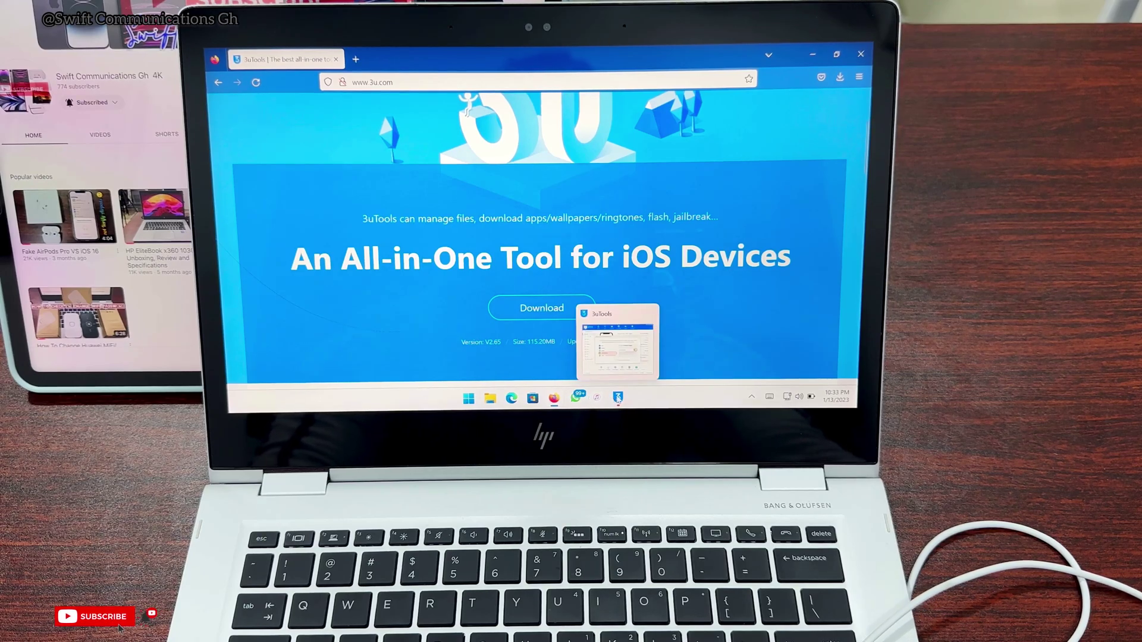
Bring the 3uTools window forward to view the iPhone 12 Pro Max's iDevice Info.
click(618, 400)
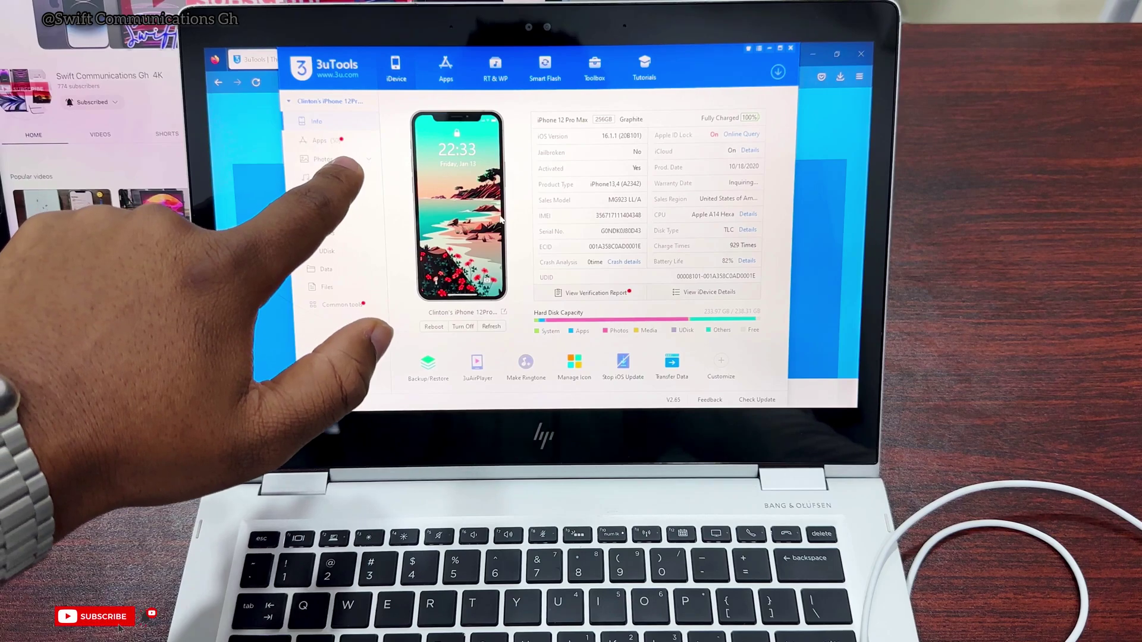
Show the iPhone's photo albums from the Photos sidebar entry.
click(322, 159)
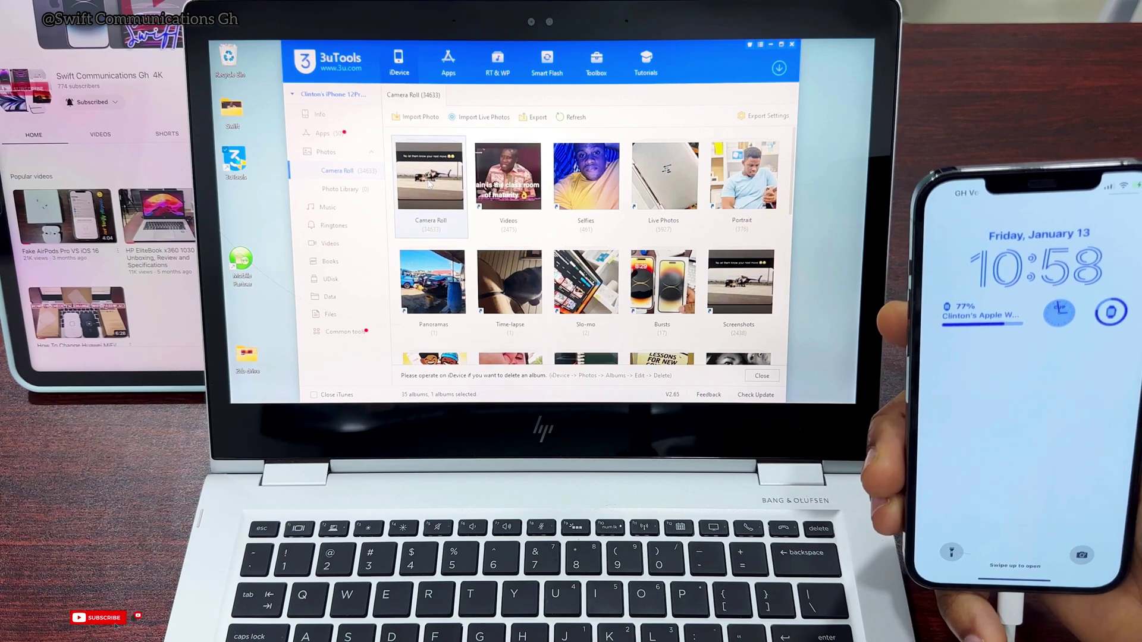
Select the first two rows of Camera Roll photos and start exporting them.
double_click(430, 170)
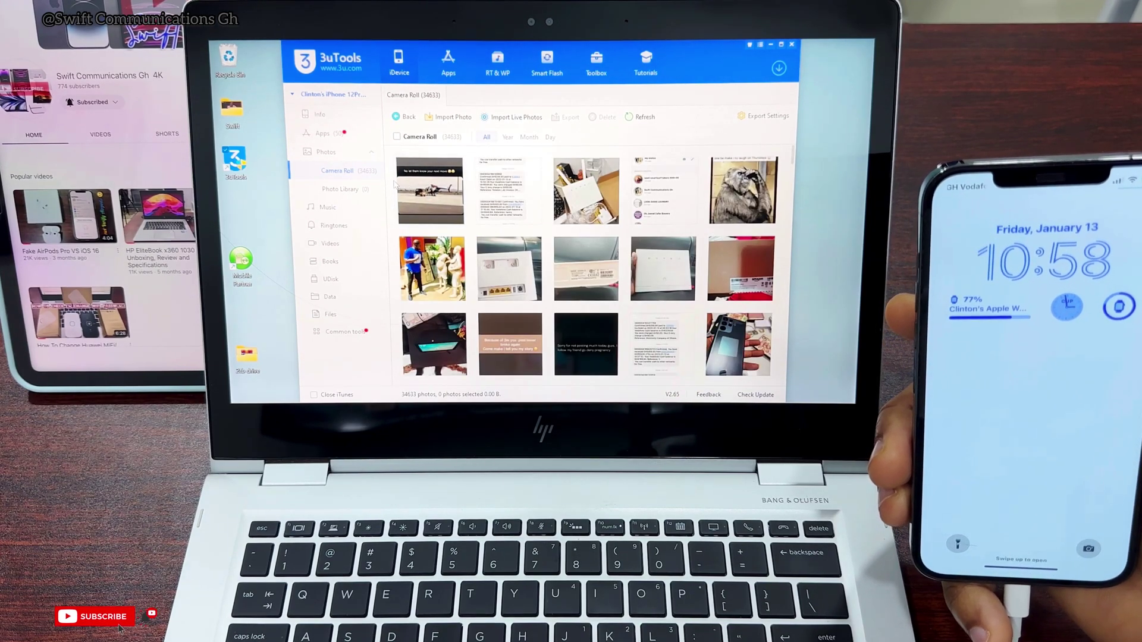
mouse_move(393, 183)
mouse_down()
mouse_move(624, 305)
mouse_move(774, 312)
mouse_move(746, 344)
mouse_up()
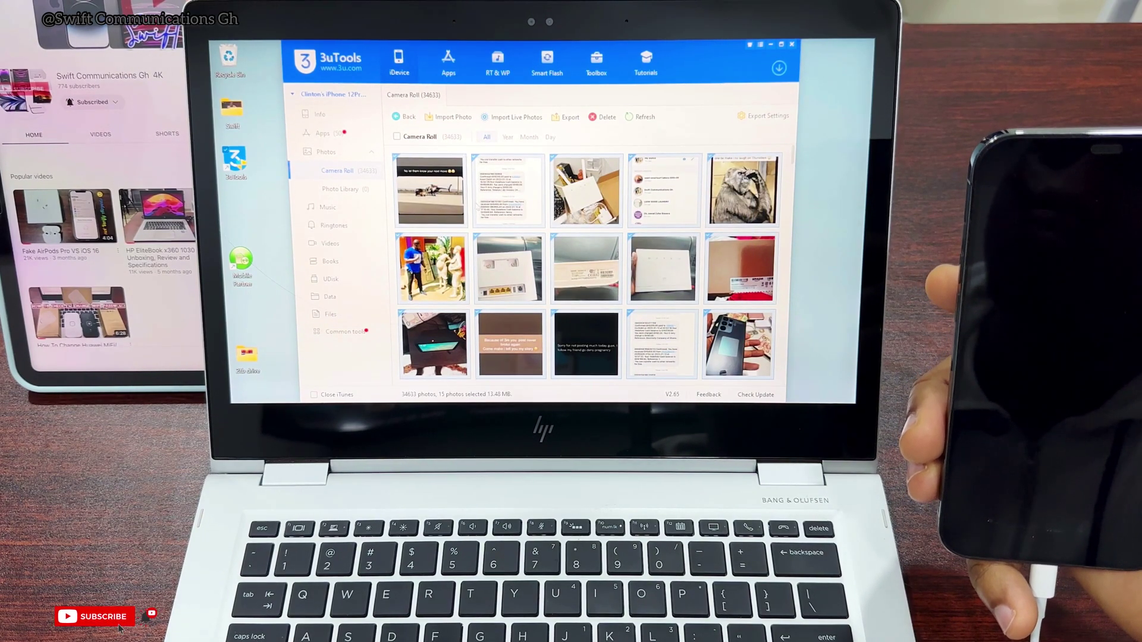
click(568, 117)
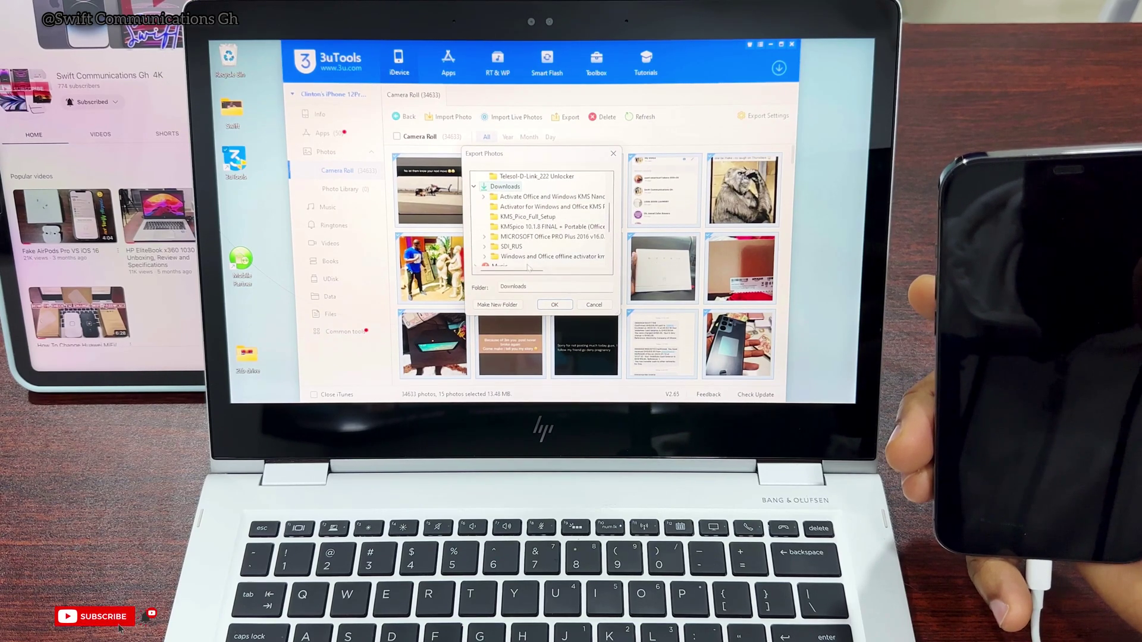
Export the photos to Downloads, check them in the folder, then return to 3uTools.
click(541, 304)
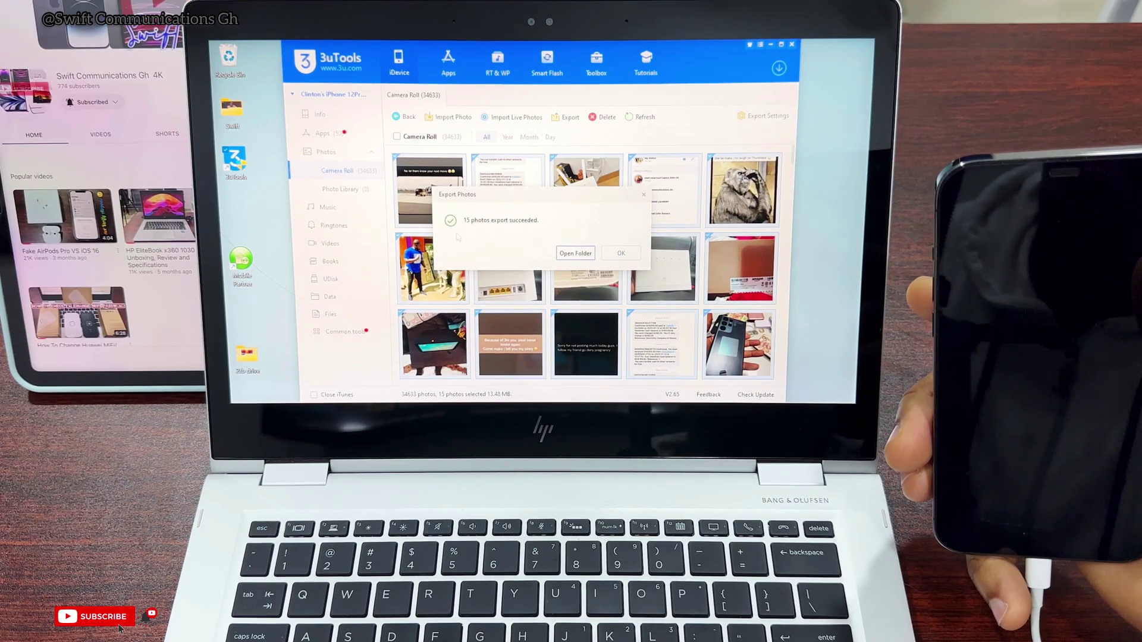
click(575, 254)
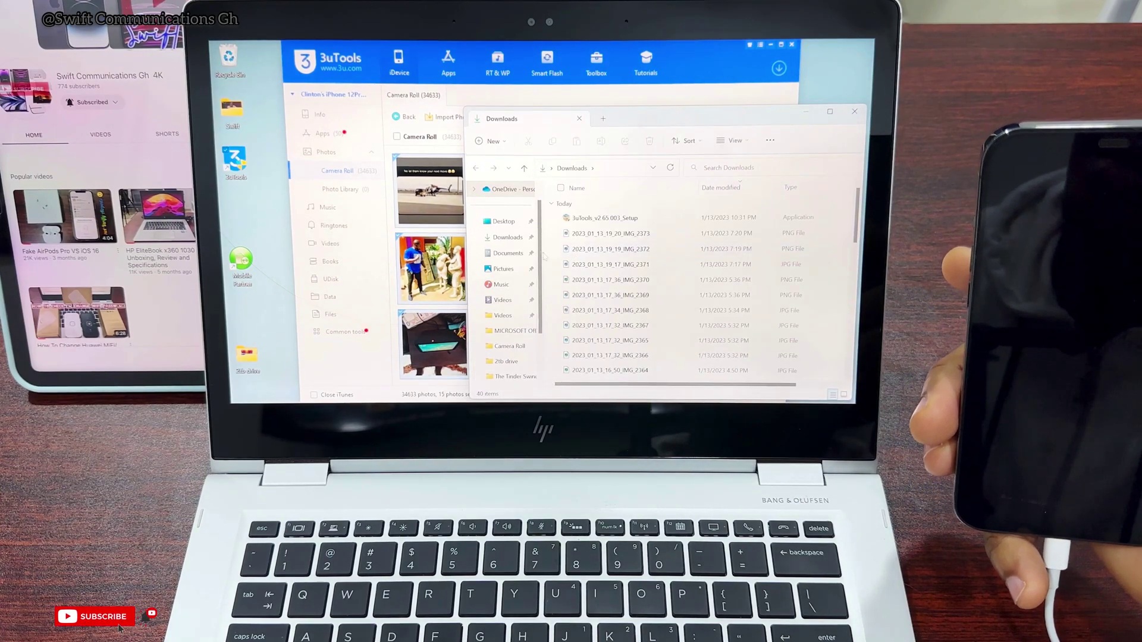
click(505, 222)
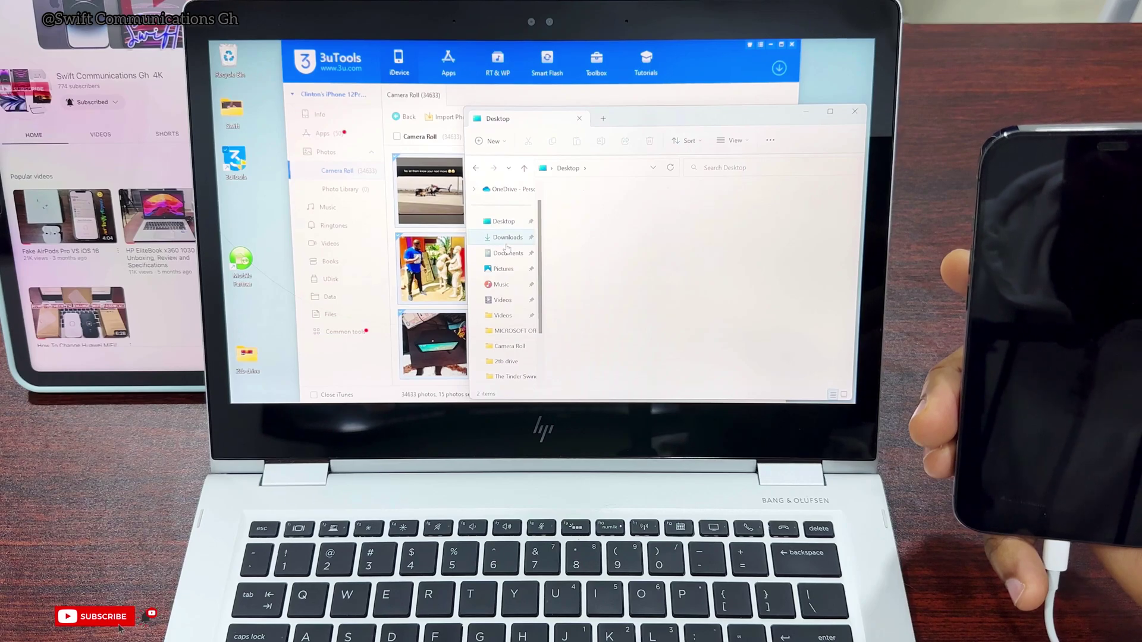
ctrl+scroll(608, 278, up, 3)
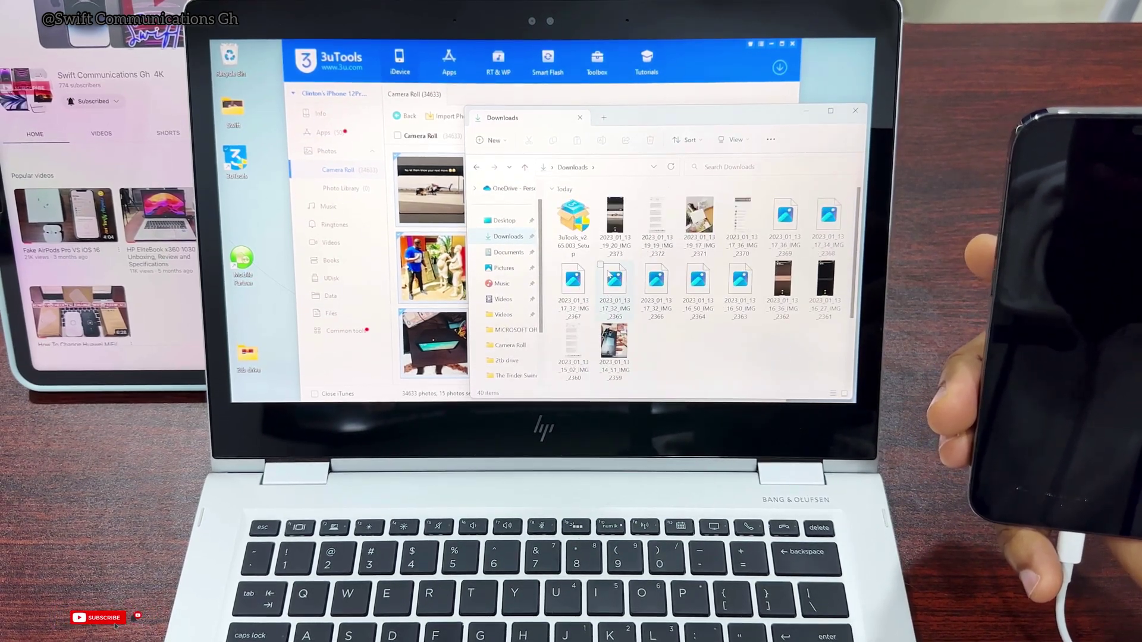
ctrl+scroll(606, 275, up, 1)
scroll(608, 274, down, 5)
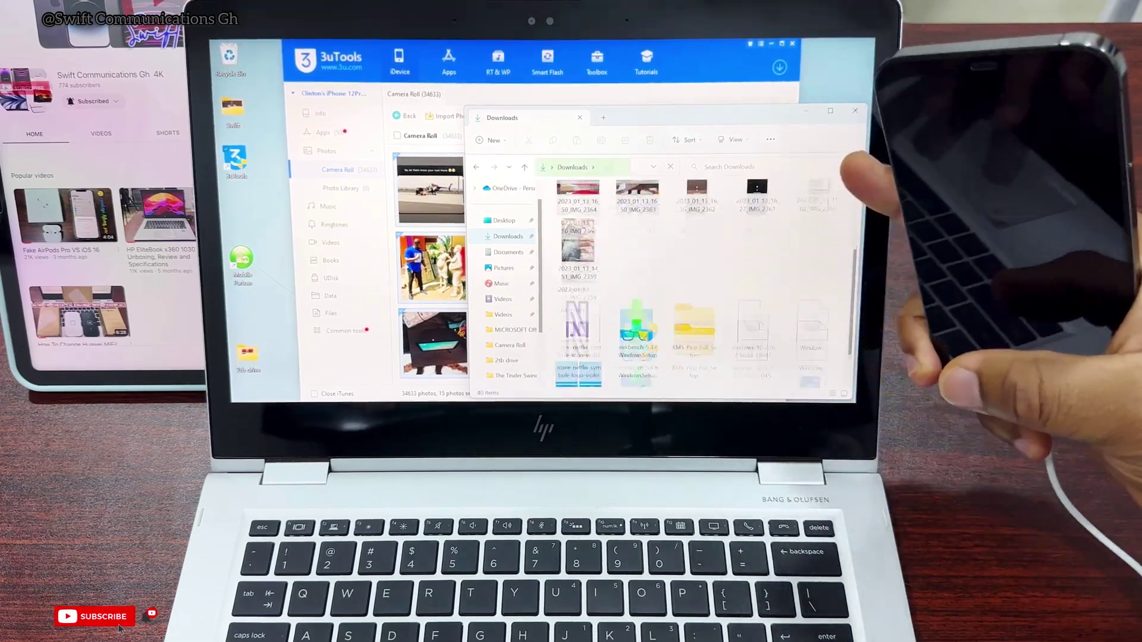
scroll(607, 274, down, 5)
scroll(607, 274, down, 3)
scroll(607, 274, up, 5)
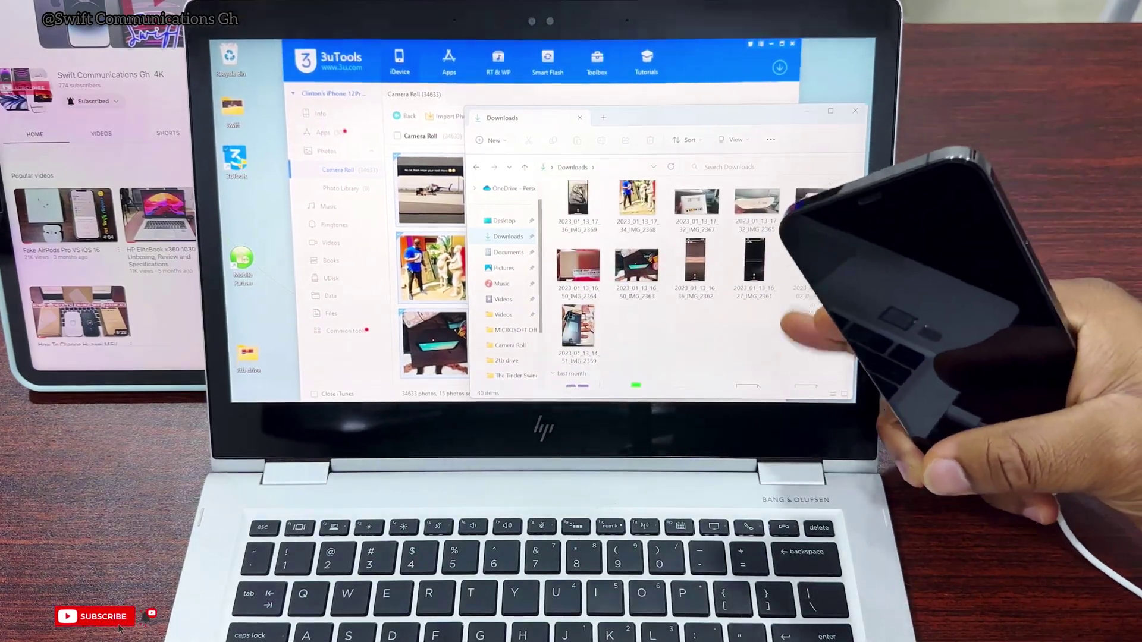
scroll(608, 275, down, 3)
scroll(608, 274, down, 3)
scroll(661, 286, down, 3)
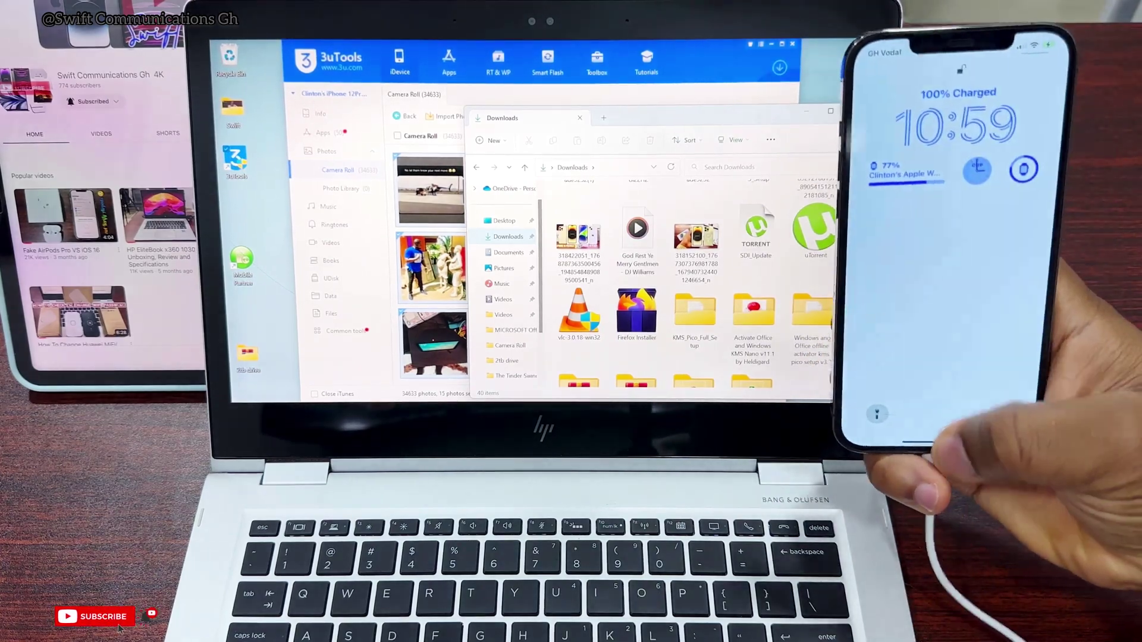
key(alt+Tab)
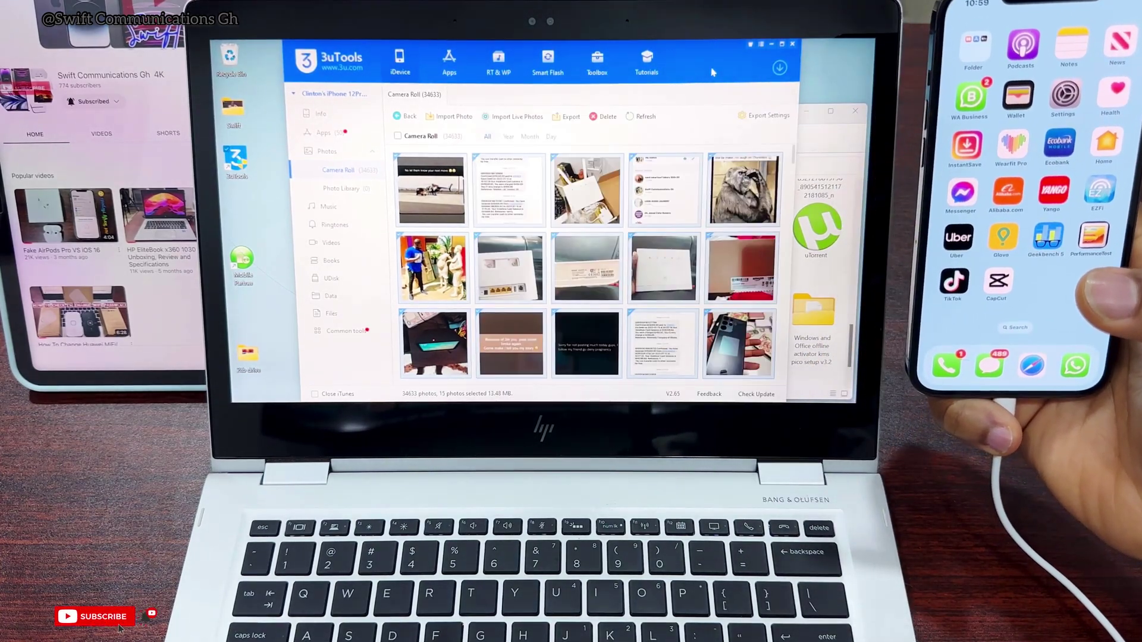
Go back from Camera Roll to the albums overview.
click(409, 117)
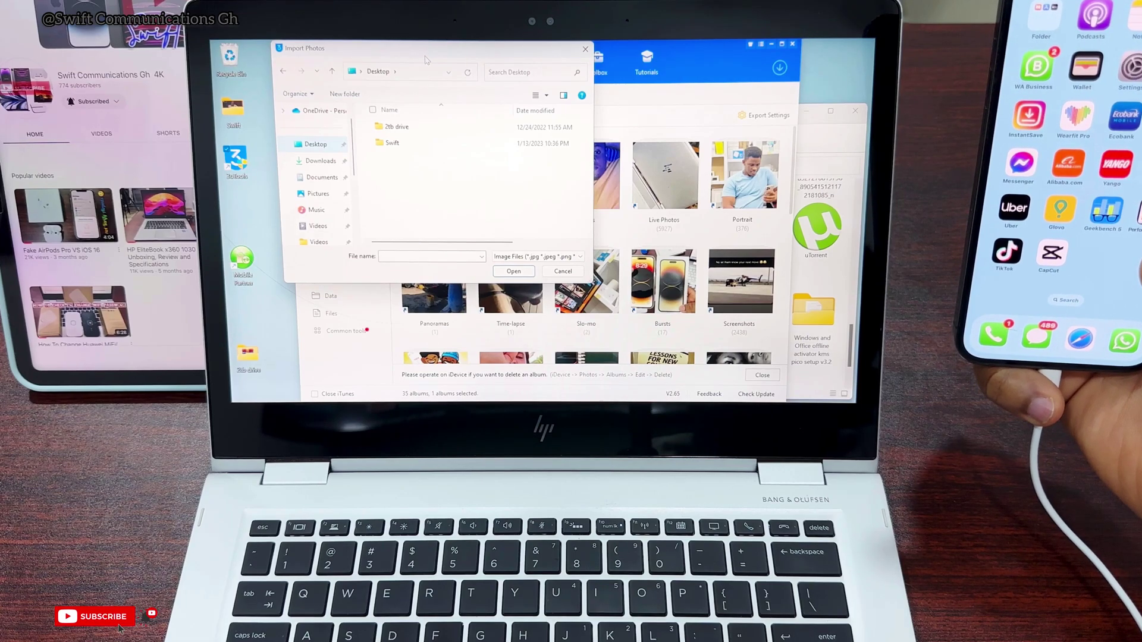
Pick IMG_2332, IMG_2333 and IMG_2349 from Desktop > Swift and import them to the iPhone.
drag(424, 50, 469, 86)
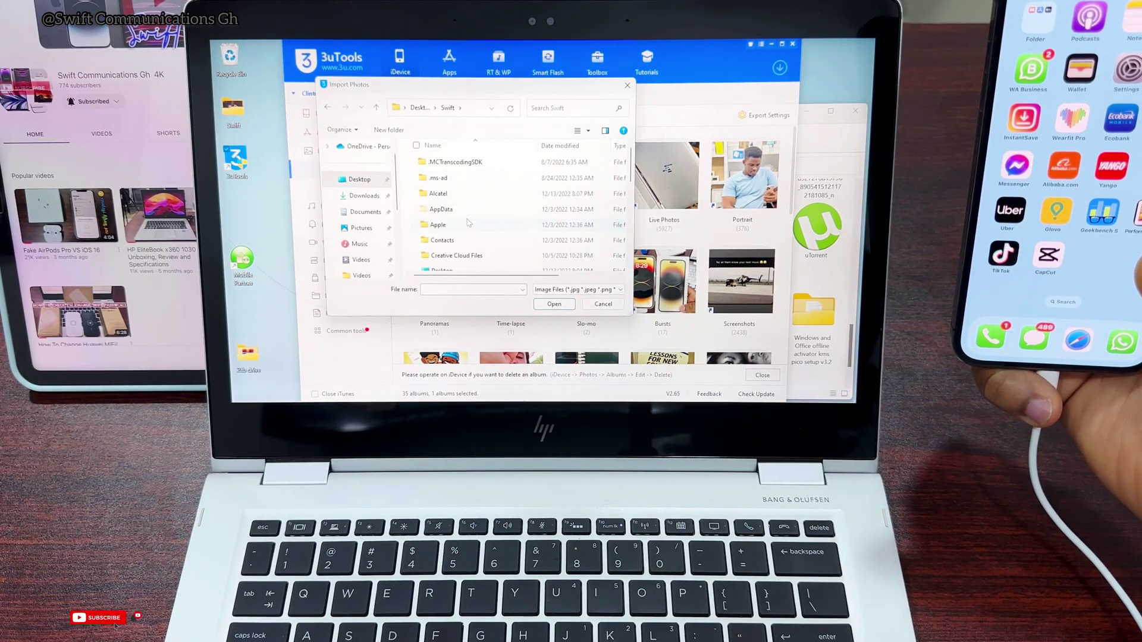
scroll(467, 224, down, 10)
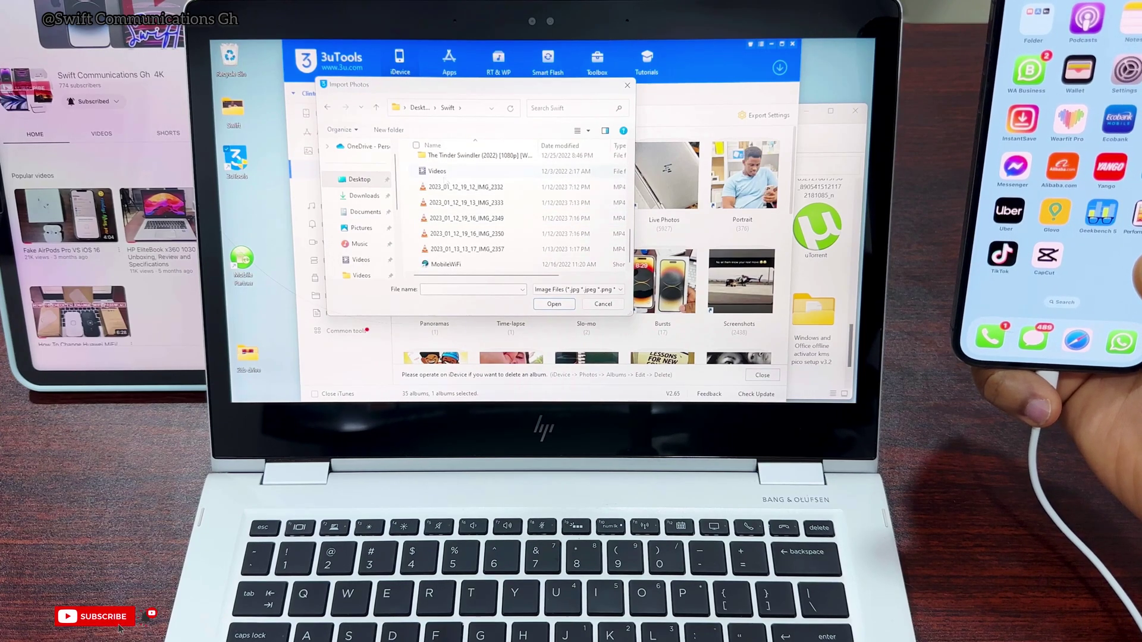
click(415, 203)
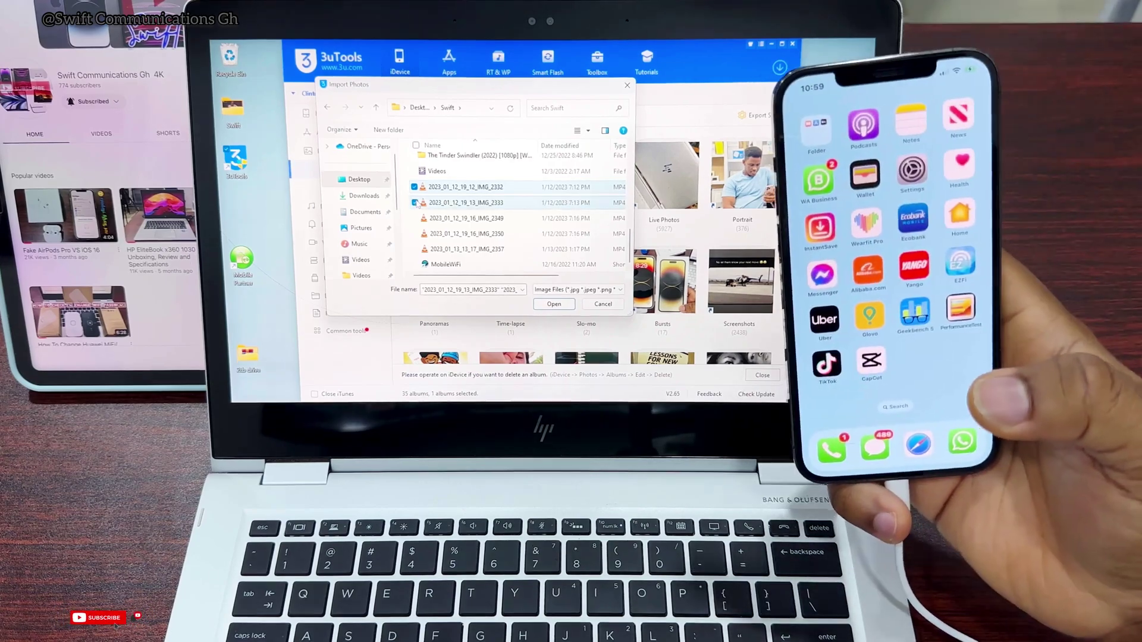
click(424, 218)
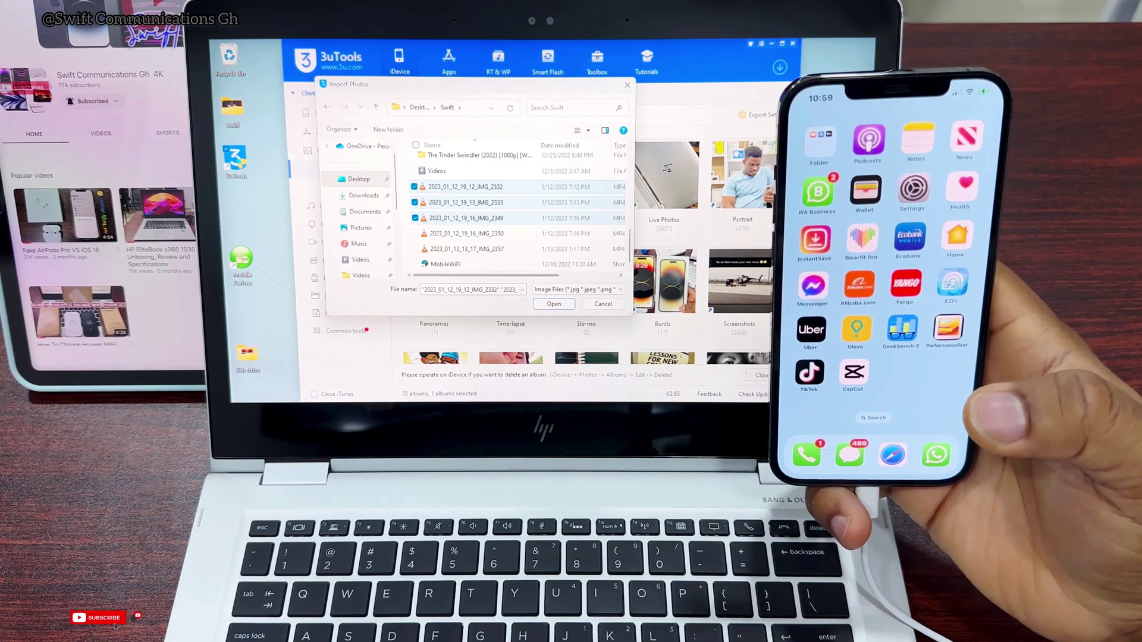
click(553, 304)
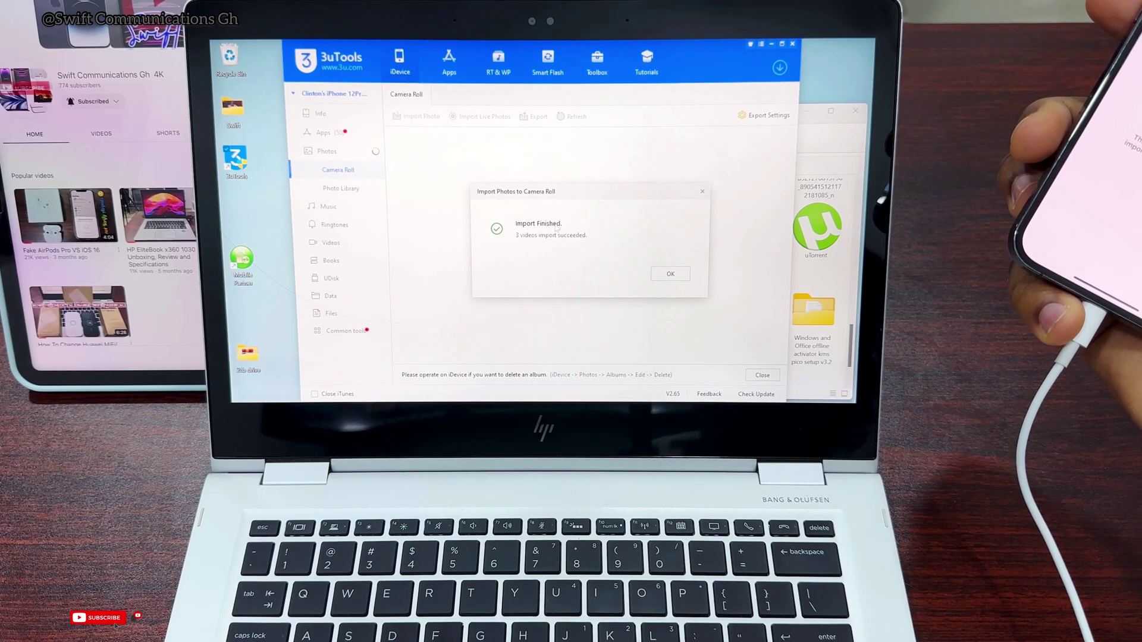
Dismiss the Import Finished notice for the three videos.
click(670, 273)
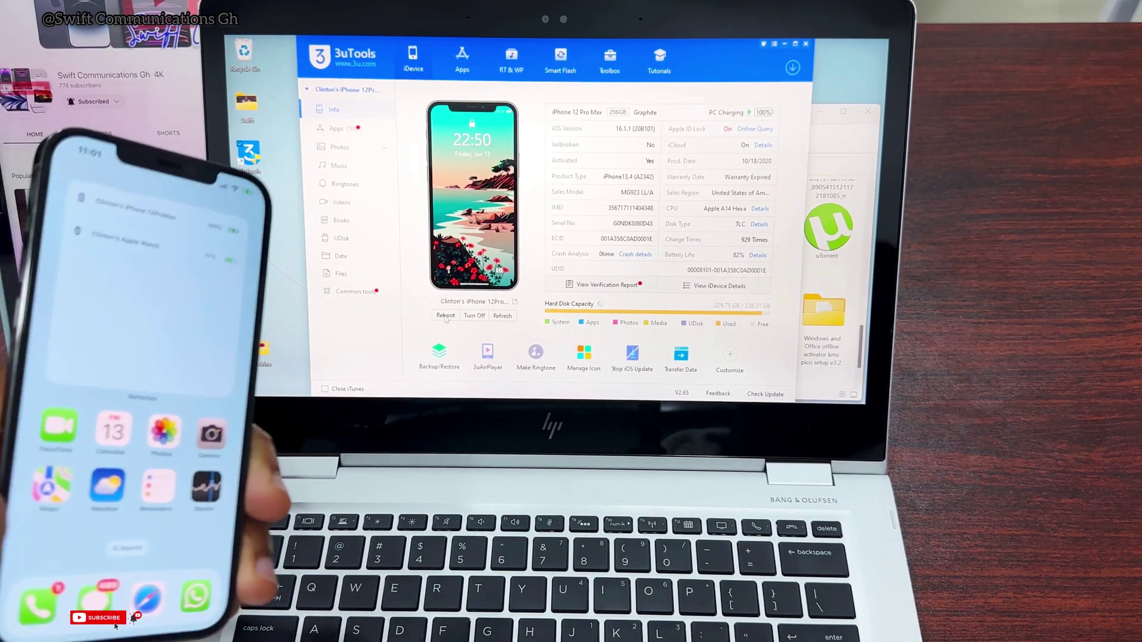
Reboot the connected iPhone 12 Pro Max and confirm the restart.
click(445, 316)
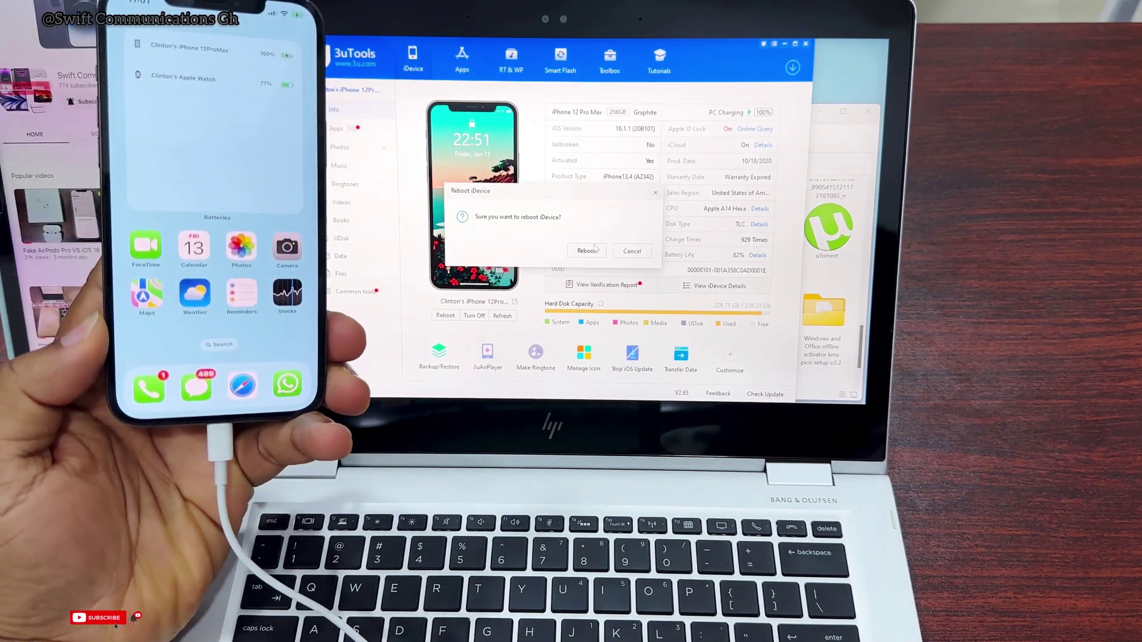
click(594, 254)
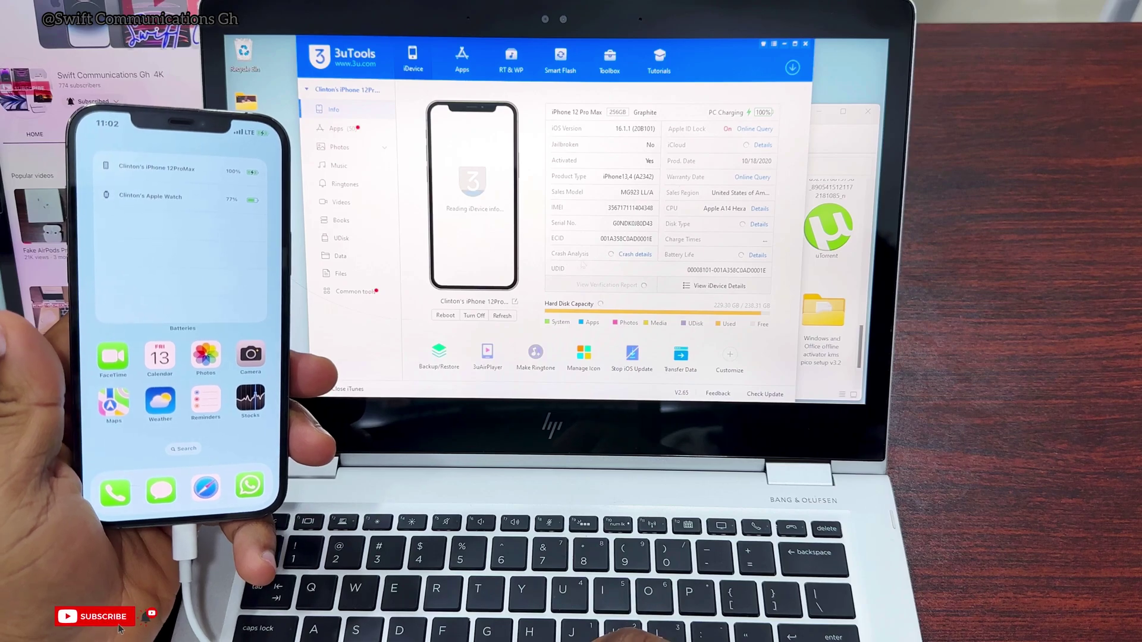
Start a full backup of the iPhone to C:\3uTools\Backup via Back up Now.
click(442, 355)
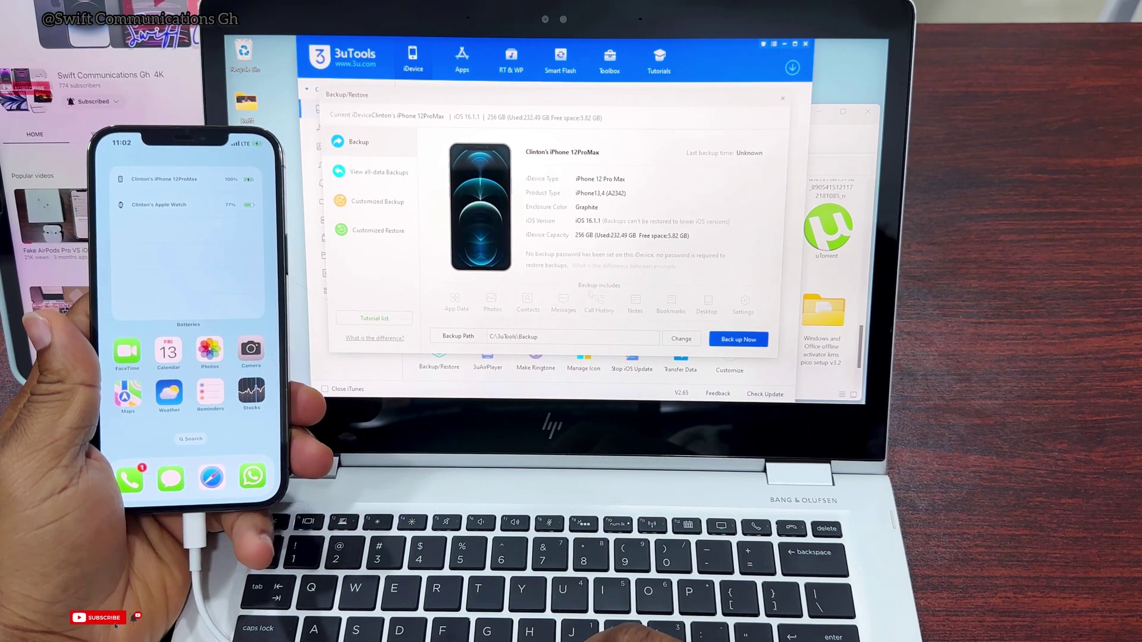
click(744, 343)
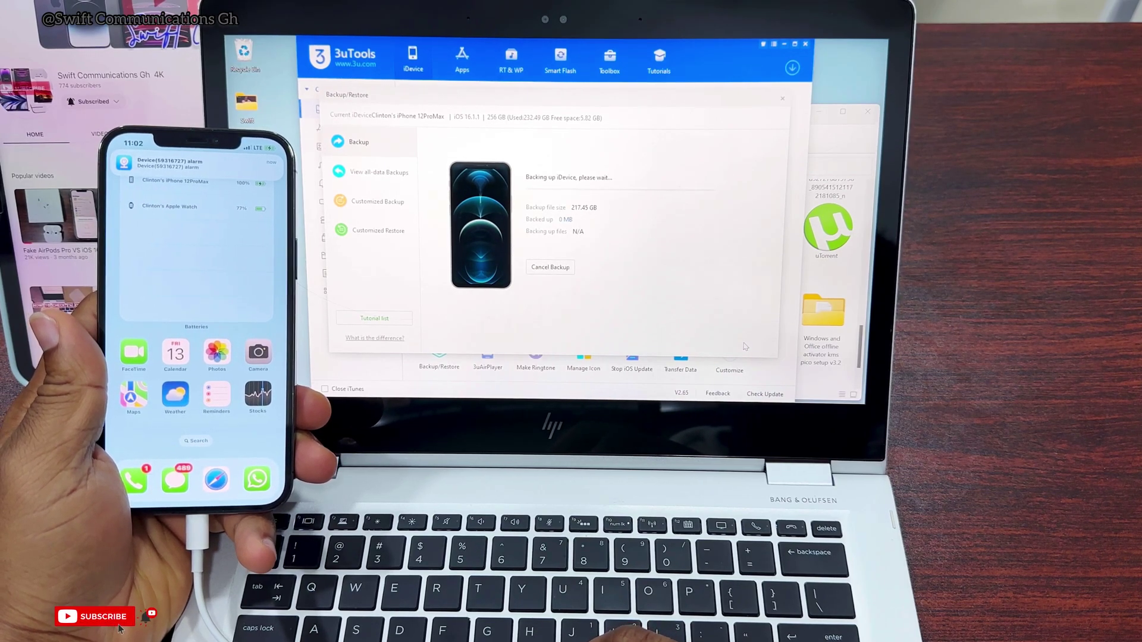